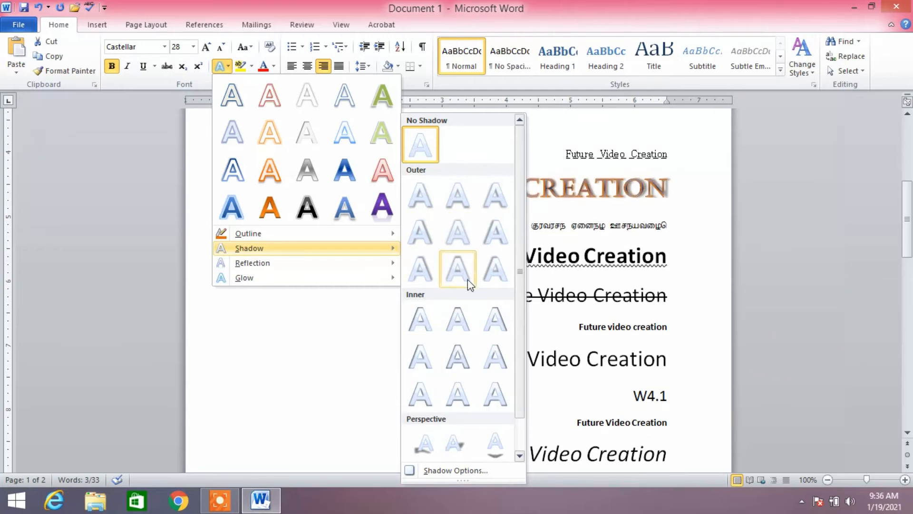
Step: Apply the Perspective Diagonal Upper Right shadow to the selected orange FUTURE VIDEO CREATION heading
{"action": "scroll", "coordinate": [459, 388], "scroll_direction": "down", "scroll_amount": 1}
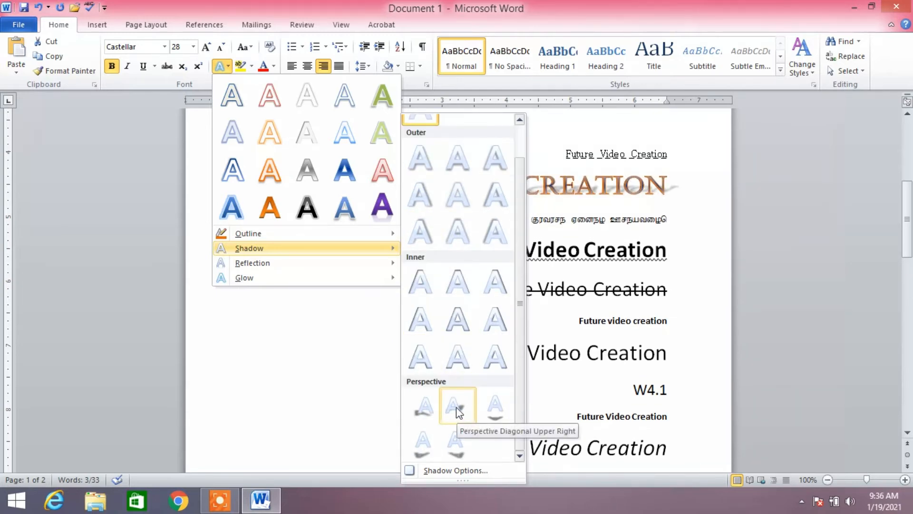
{"action": "left_click", "coordinate": [456, 405]}
{"action": "left_click", "coordinate": [678, 222]}
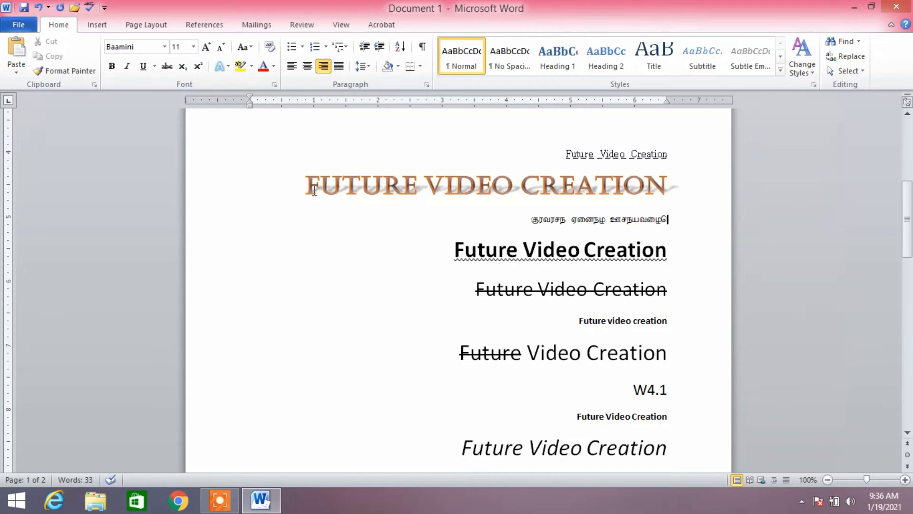
Step: Add the center reflection variation to the orange FUTURE VIDEO CREATION heading
{"action": "left_click_drag", "start_coordinate": [307, 186], "coordinate": [678, 191]}
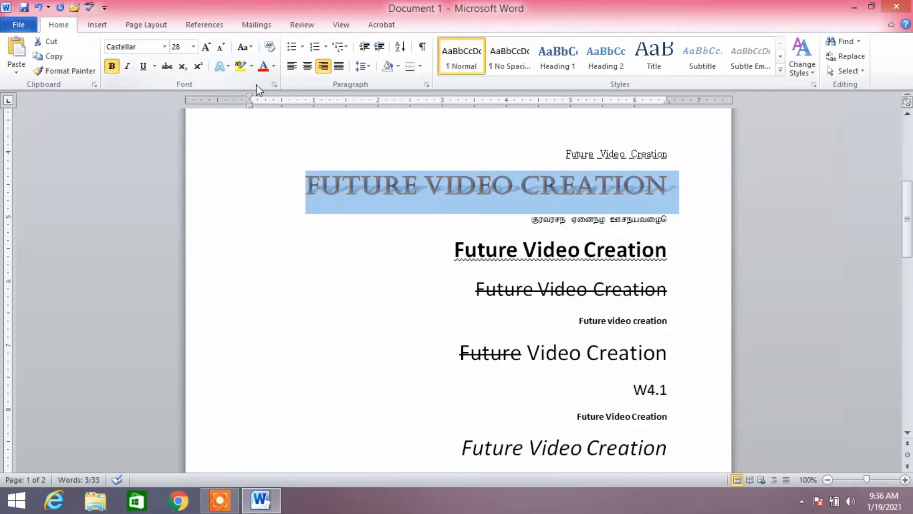
{"action": "left_click", "coordinate": [229, 66]}
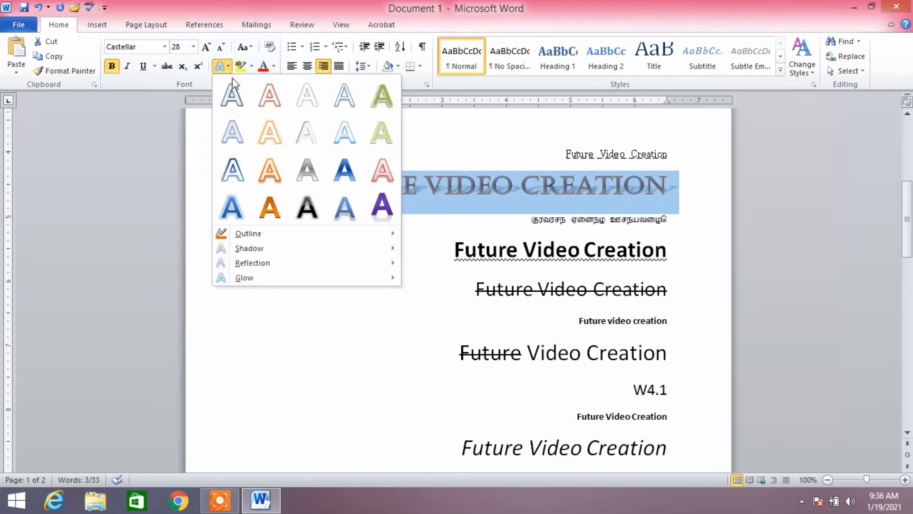
{"action": "mouse_move", "coordinate": [253, 268]}
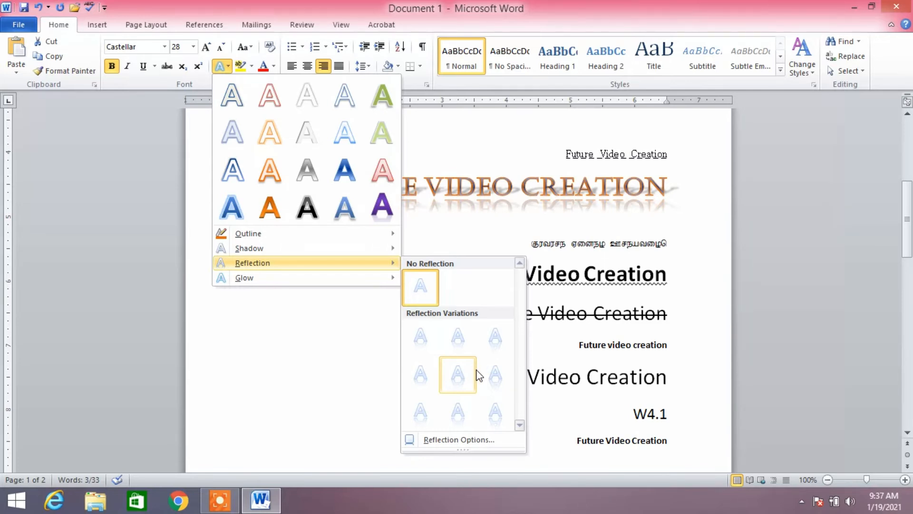
{"action": "left_click", "coordinate": [458, 375]}
{"action": "left_click", "coordinate": [682, 199]}
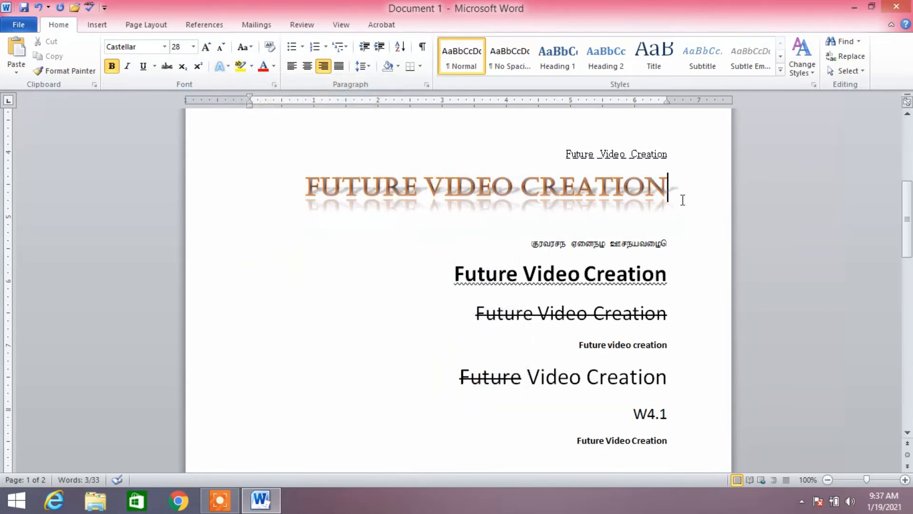
Step: Try to apply the second-row aqua glow variation to the orange FUTURE VIDEO CREATION heading
{"action": "left_click", "coordinate": [228, 66]}
{"action": "mouse_move", "coordinate": [261, 235]}
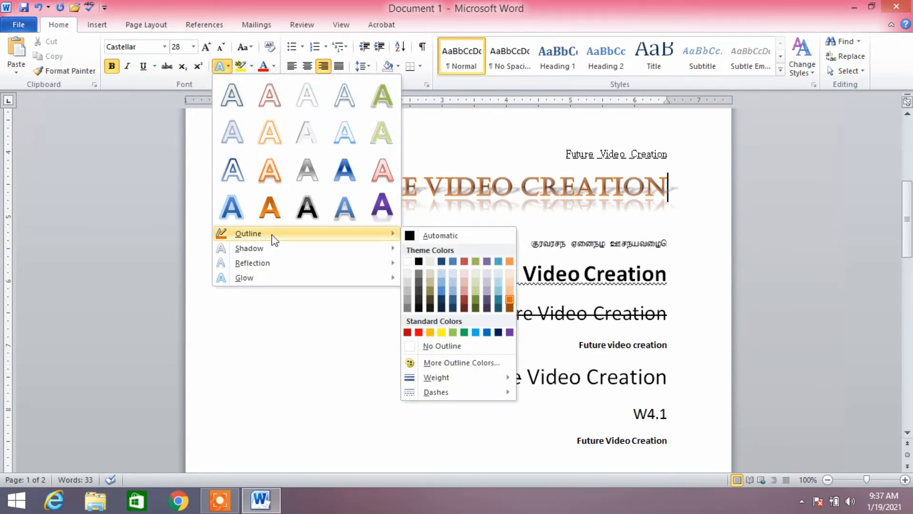
{"action": "mouse_move", "coordinate": [275, 250]}
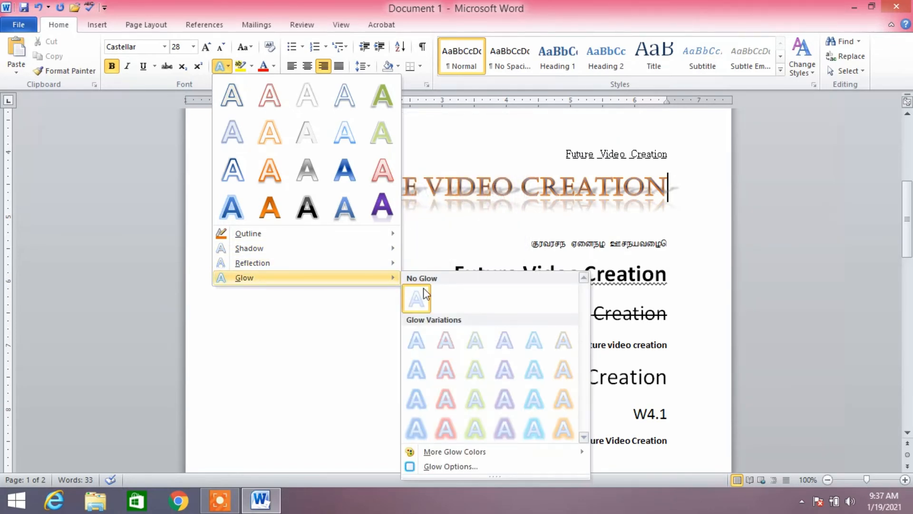
{"action": "left_click", "coordinate": [534, 370]}
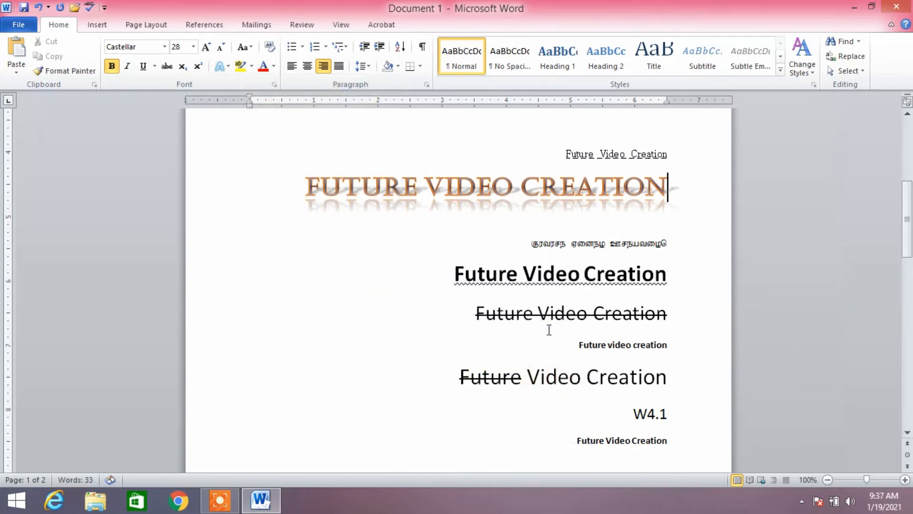
{"action": "left_click_drag", "start_coordinate": [307, 178], "coordinate": [673, 188]}
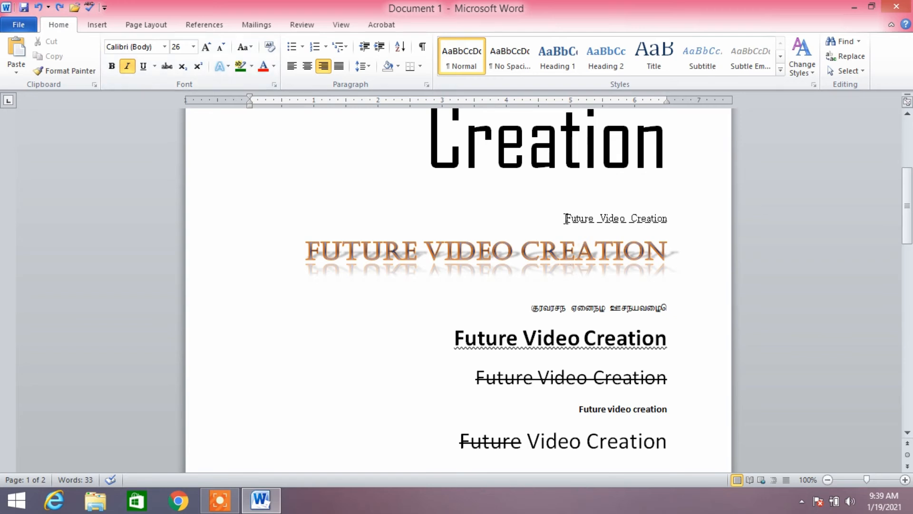
Step: Highlight the small underlined line above the orange heading in dark green and the Tamil line below it in bright green
{"action": "left_click_drag", "start_coordinate": [564, 218], "coordinate": [670, 220]}
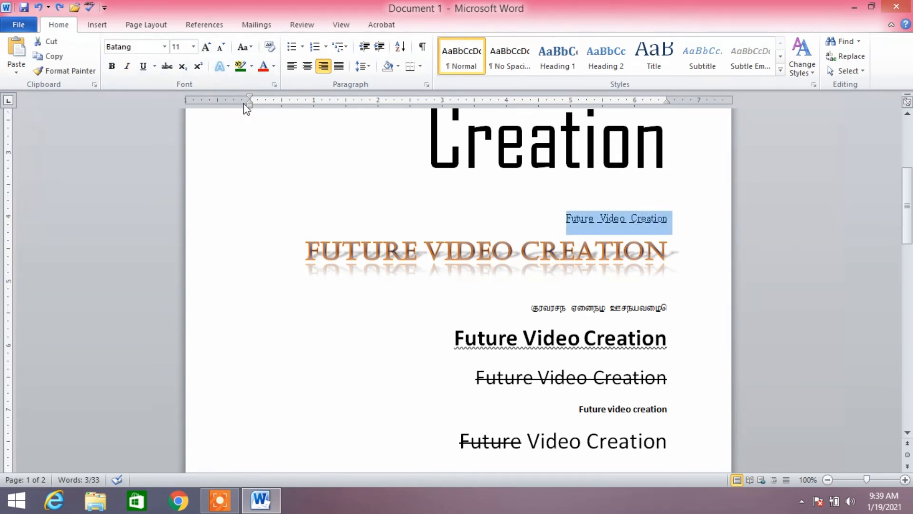
{"action": "left_click", "coordinate": [240, 66]}
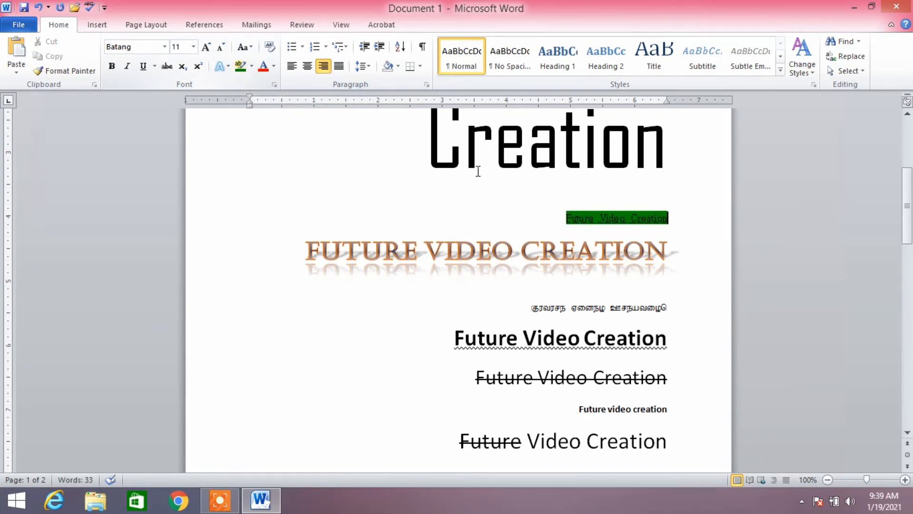
{"action": "left_click_drag", "start_coordinate": [528, 312], "coordinate": [669, 311]}
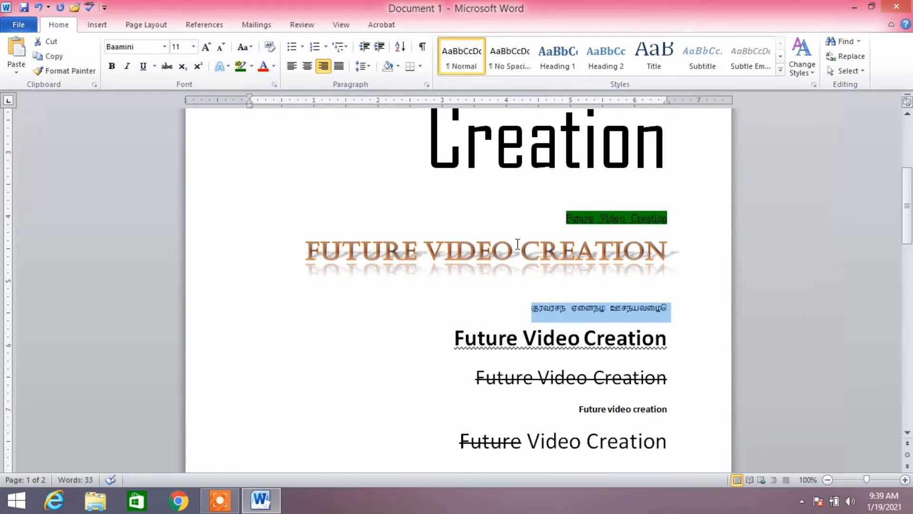
{"action": "left_click", "coordinate": [251, 68]}
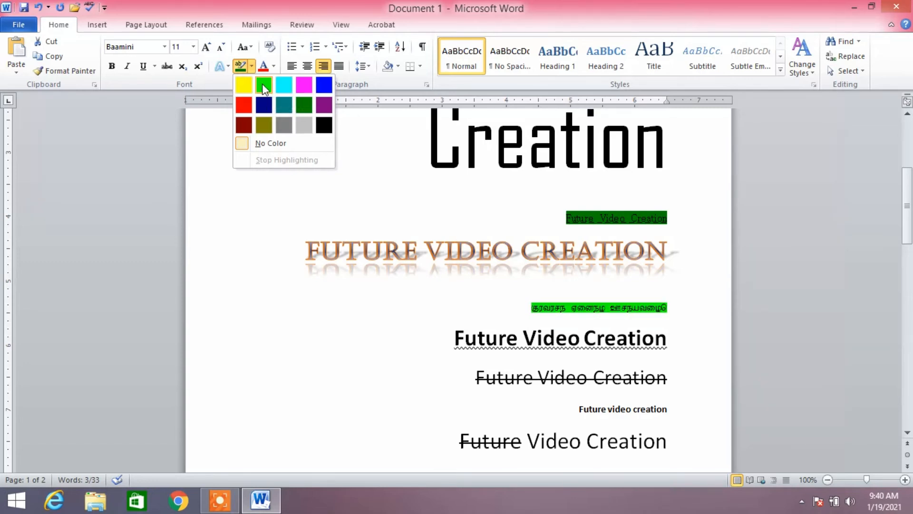
{"action": "left_click", "coordinate": [263, 84]}
{"action": "key", "text": "Right"}
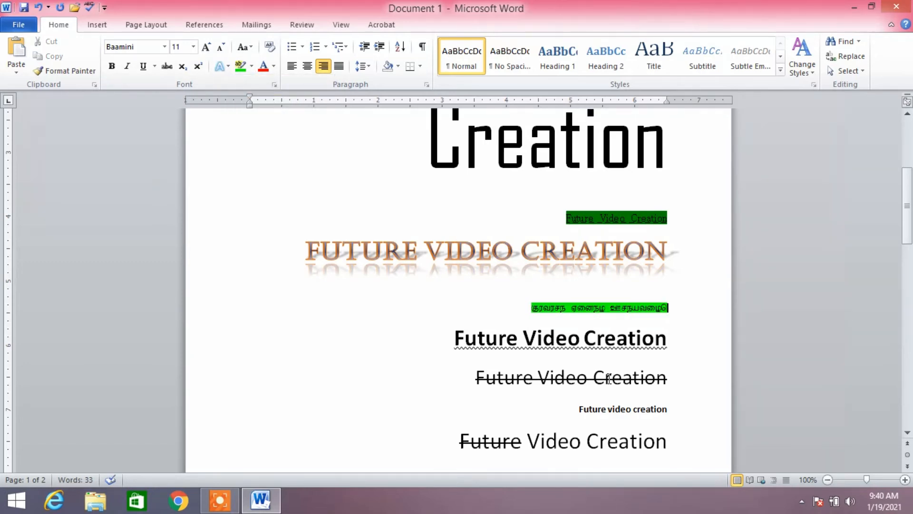
Step: Set the font color of the small bold "Future video creation" line to the standard light blue
{"action": "scroll", "coordinate": [609, 378], "scroll_direction": "down", "scroll_amount": 3}
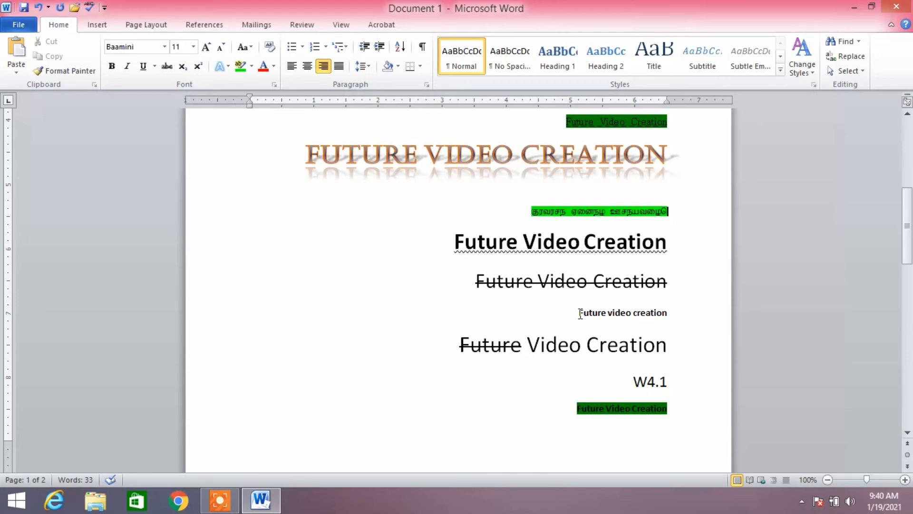
{"action": "left_click_drag", "start_coordinate": [580, 313], "coordinate": [659, 317]}
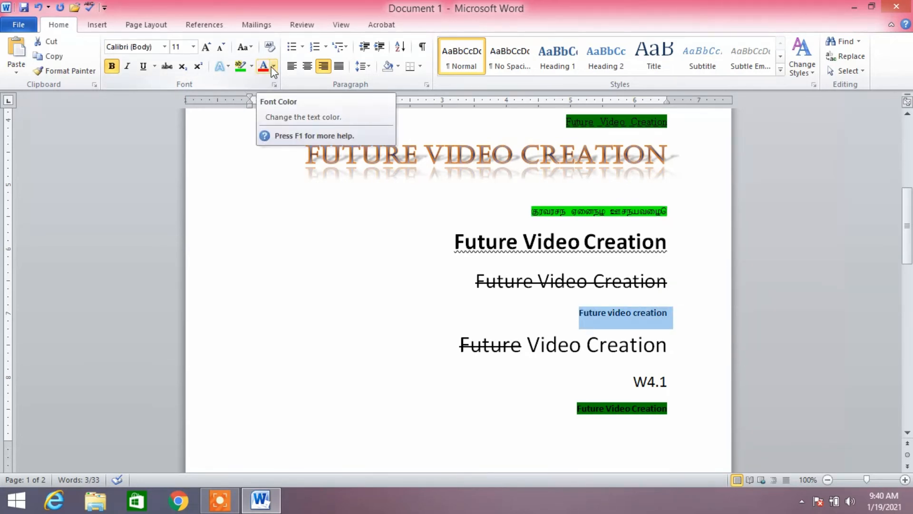
{"action": "left_click", "coordinate": [273, 70]}
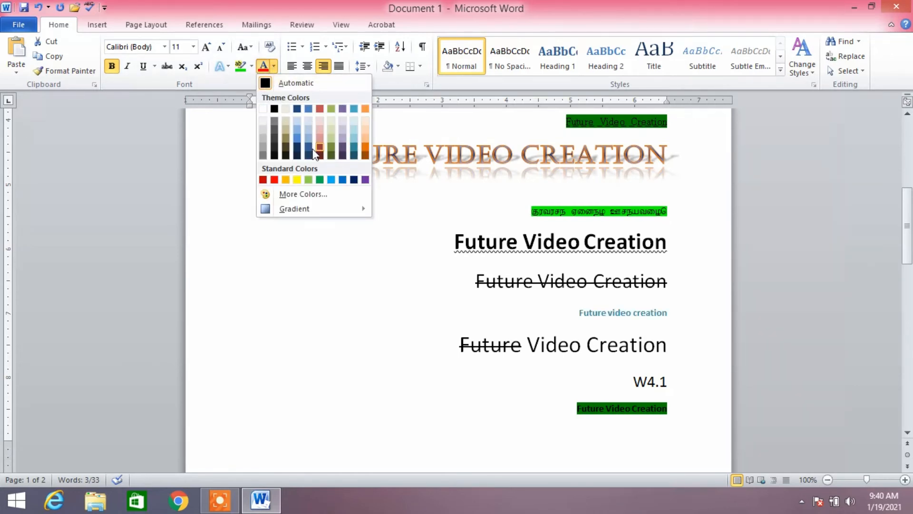
{"action": "left_click", "coordinate": [331, 179]}
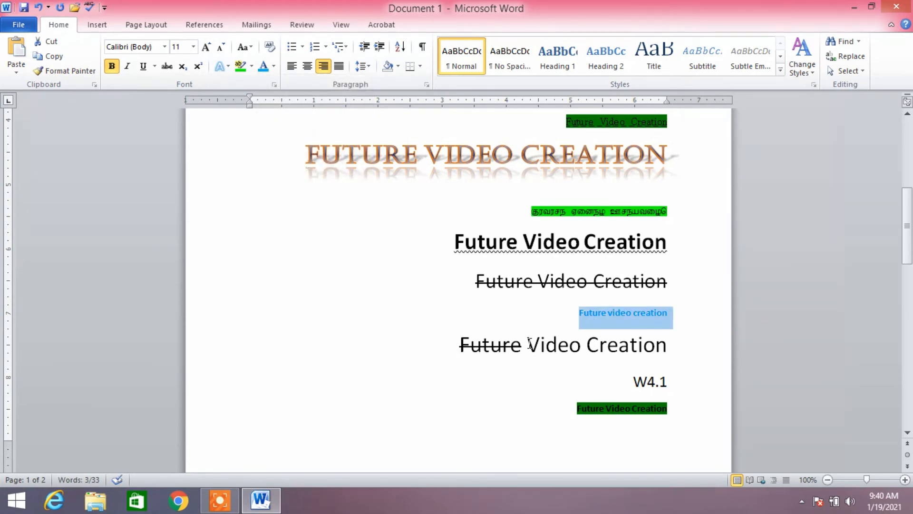
Step: Color the words "Video Creation" red in the line whose first word is struck through
{"action": "left_click_drag", "start_coordinate": [530, 344], "coordinate": [646, 343]}
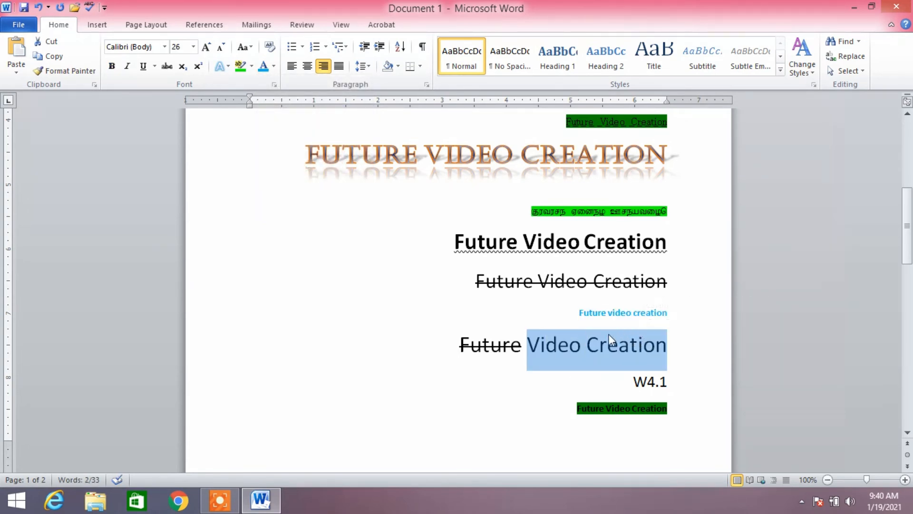
{"action": "left_click", "coordinate": [274, 66]}
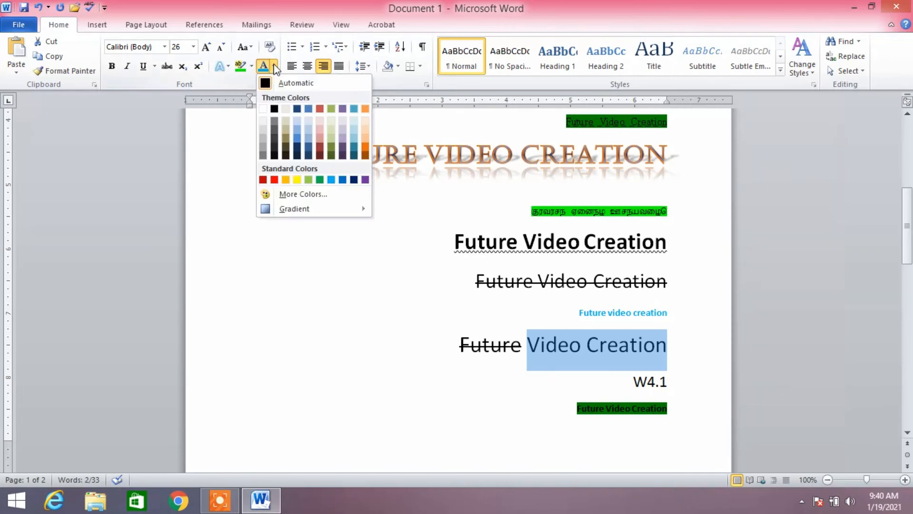
{"action": "left_click", "coordinate": [274, 180]}
{"action": "left_click", "coordinate": [634, 381]}
Step: Clear all formatting from the large "Future Video Creation" title at the beginning of the page
{"action": "scroll", "coordinate": [632, 381], "scroll_direction": "up", "scroll_amount": 2}
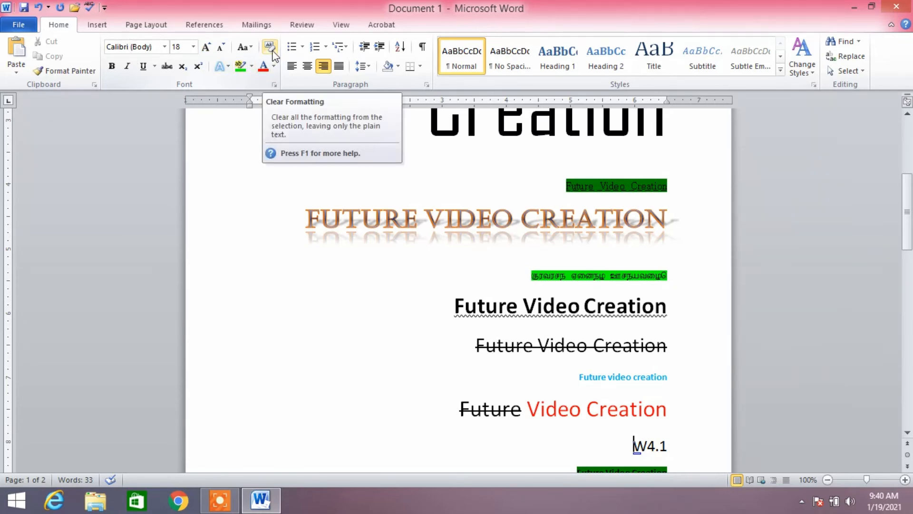
{"action": "scroll", "coordinate": [699, 404], "scroll_direction": "up", "scroll_amount": 5}
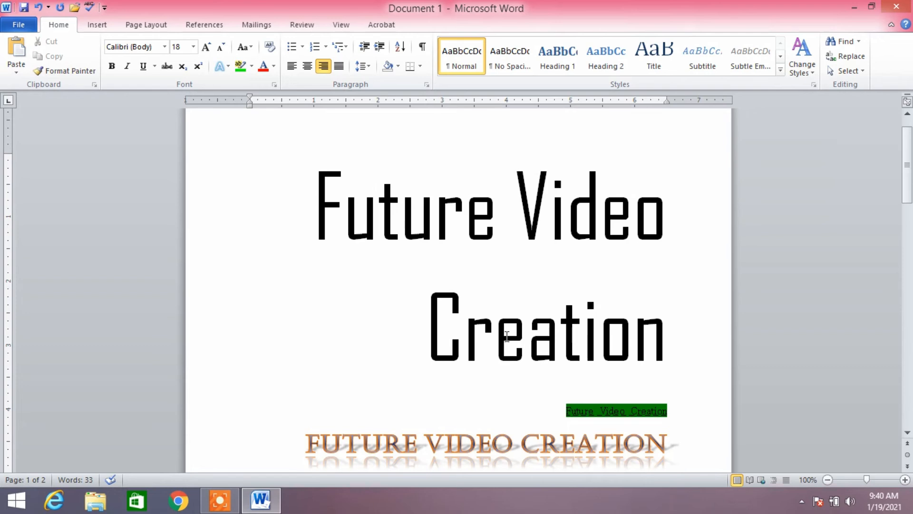
{"action": "left_click_drag", "start_coordinate": [317, 193], "coordinate": [583, 340]}
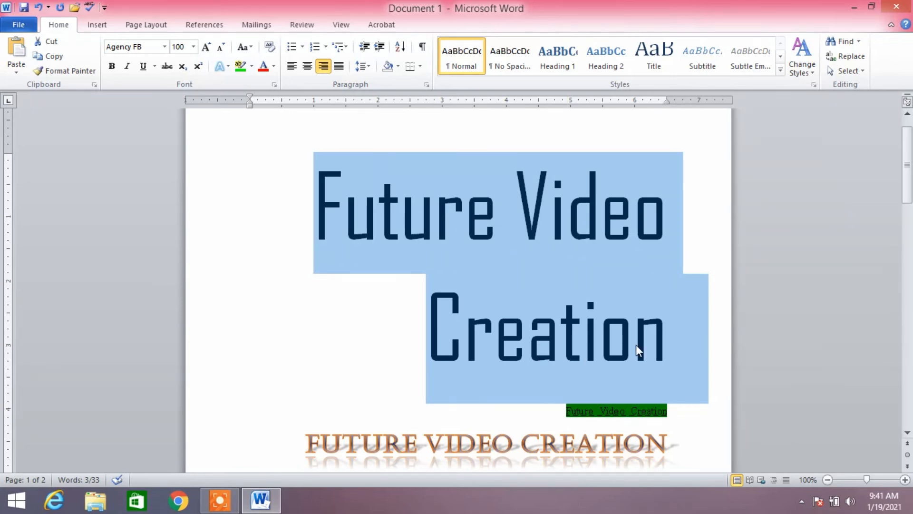
{"action": "left_click", "coordinate": [270, 47]}
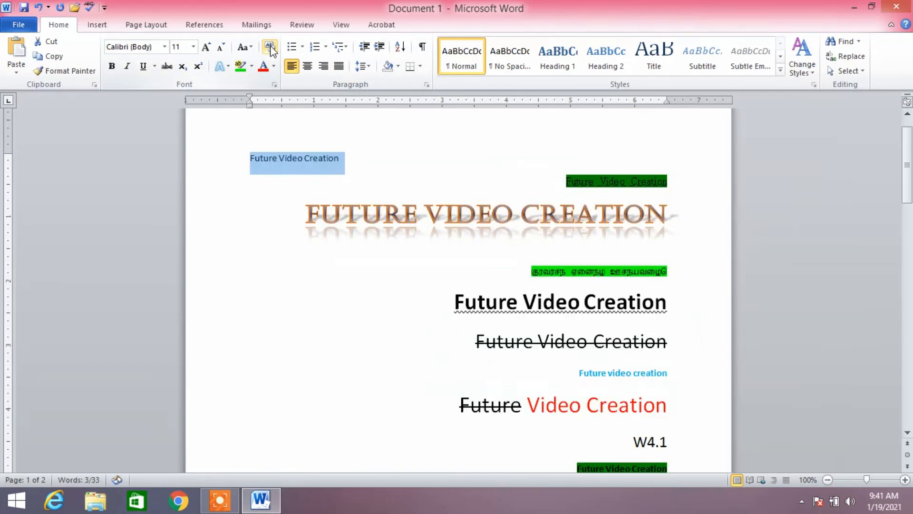
{"action": "left_click", "coordinate": [344, 168]}
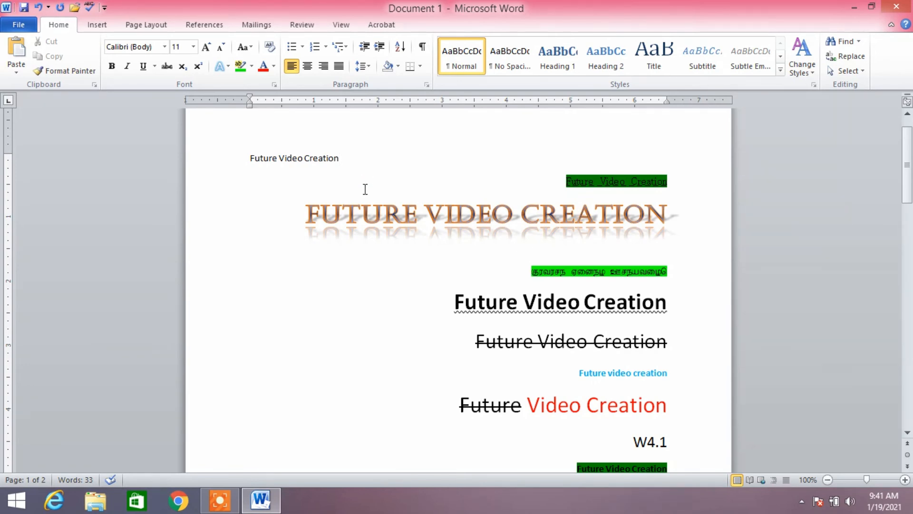
Step: Clear all formatting from the orange FUTURE VIDEO CREATION heading and from the bold, wavy-underlined "Future Video Creation" line
{"action": "left_click_drag", "start_coordinate": [308, 215], "coordinate": [612, 213]}
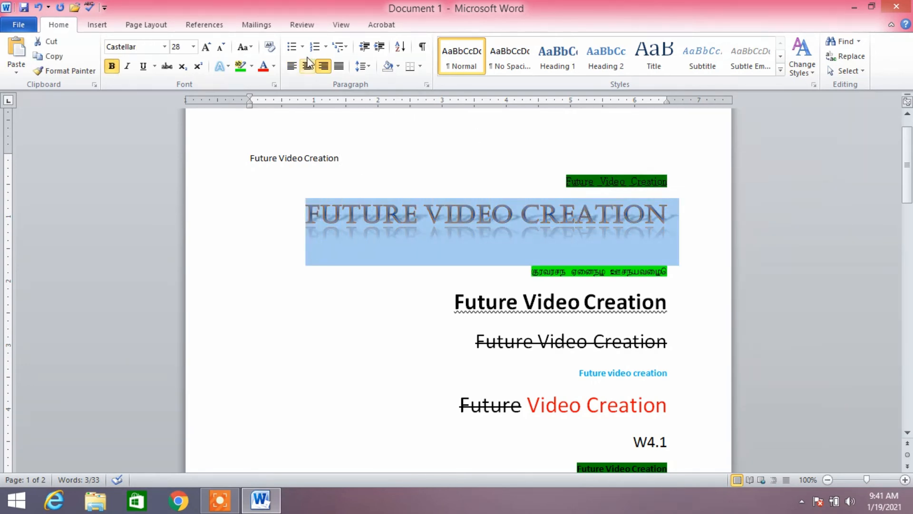
{"action": "left_click", "coordinate": [270, 48]}
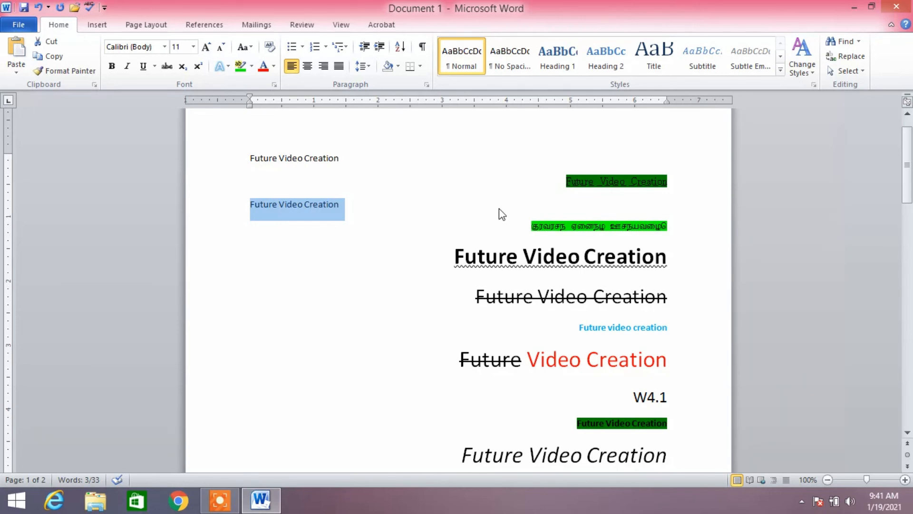
{"action": "left_click_drag", "start_coordinate": [455, 257], "coordinate": [664, 259]}
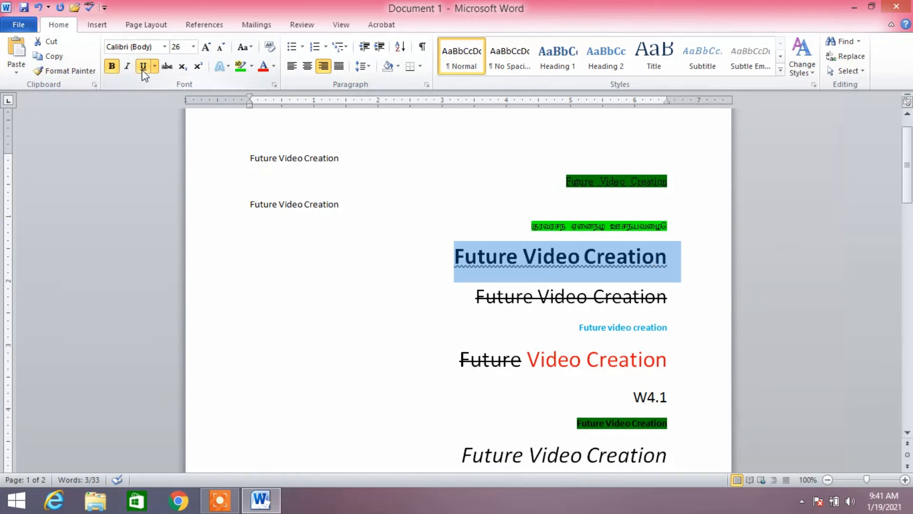
{"action": "left_click", "coordinate": [273, 48]}
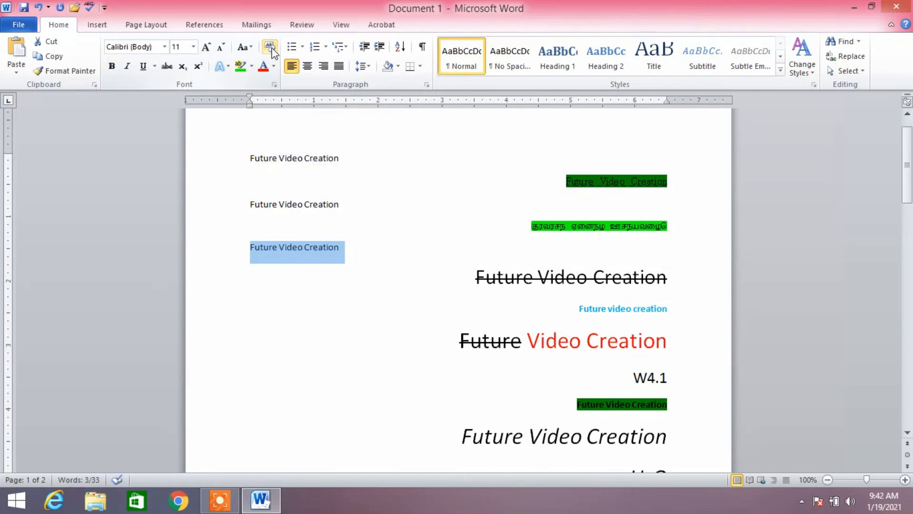